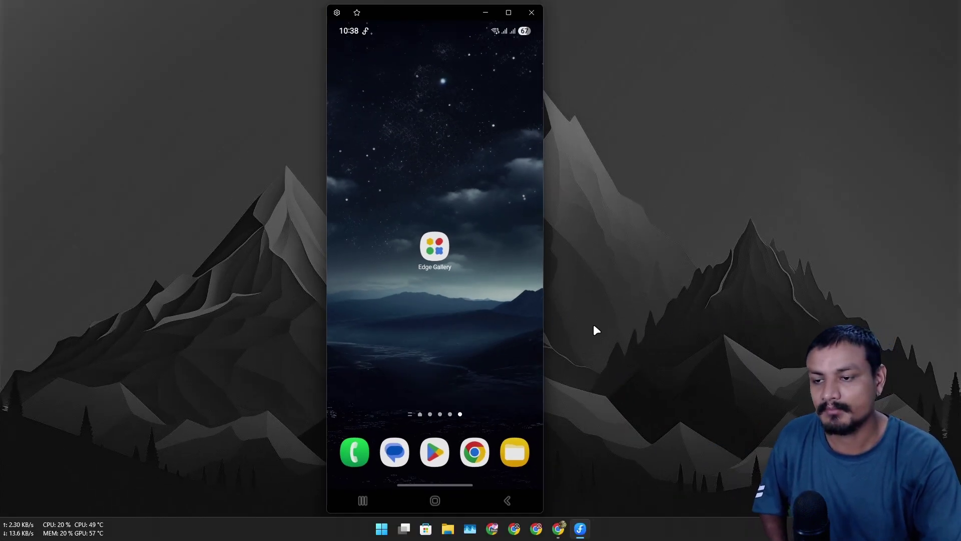
# Bring up the google-ai-edge/gallery GitHub repository in Chrome and scroll through its README.
pyautogui.click(474, 449)
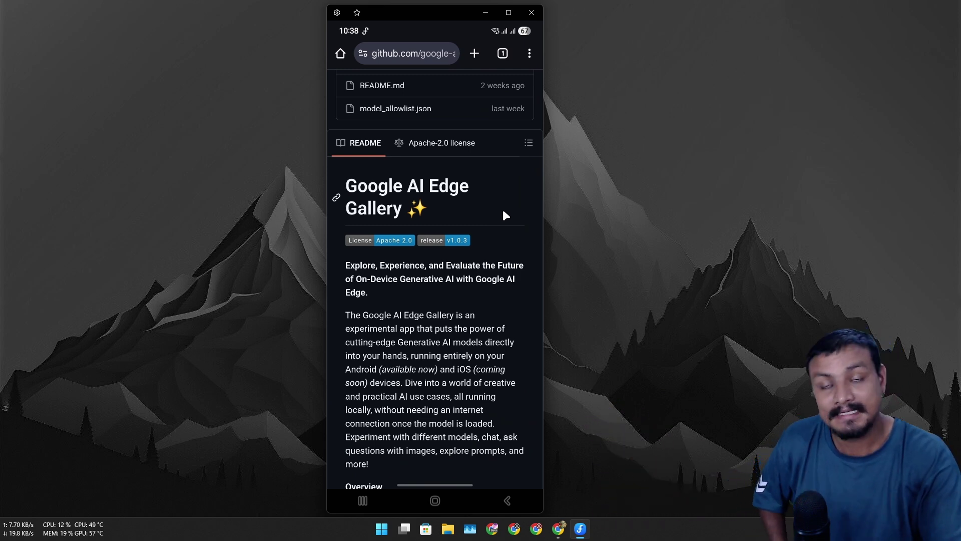
pyautogui.scroll(6, 490, 220)
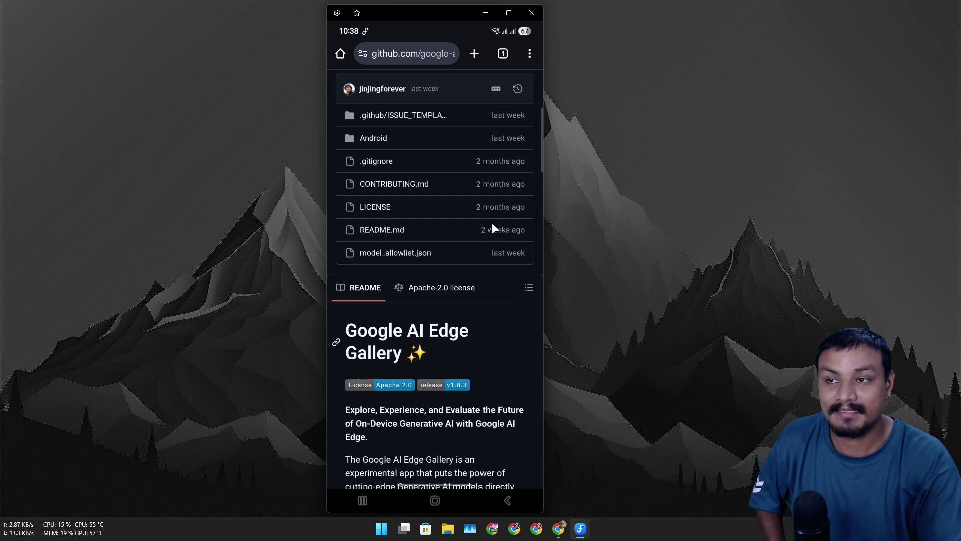
pyautogui.scroll(-2, 452, 237)
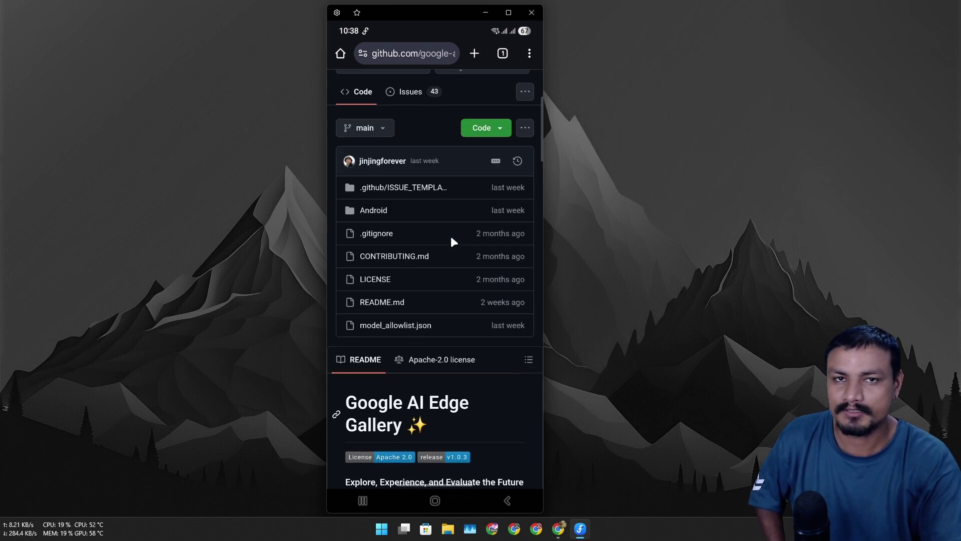
# Switch to the desktop browser showing the same repository README.
pyautogui.scroll(-3, 431, 290)
pyautogui.hotkey('alt', 'Tab')
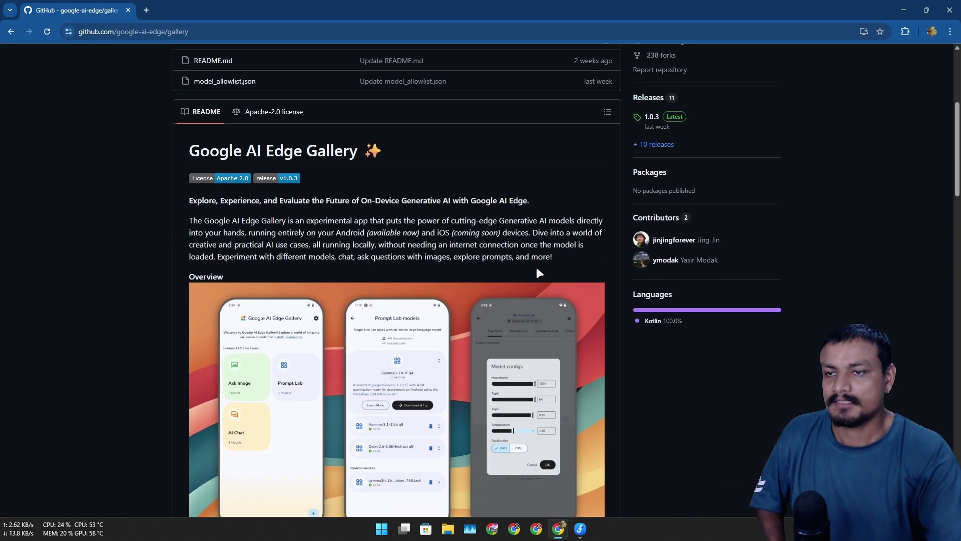
pyautogui.scroll(5, 536, 266)
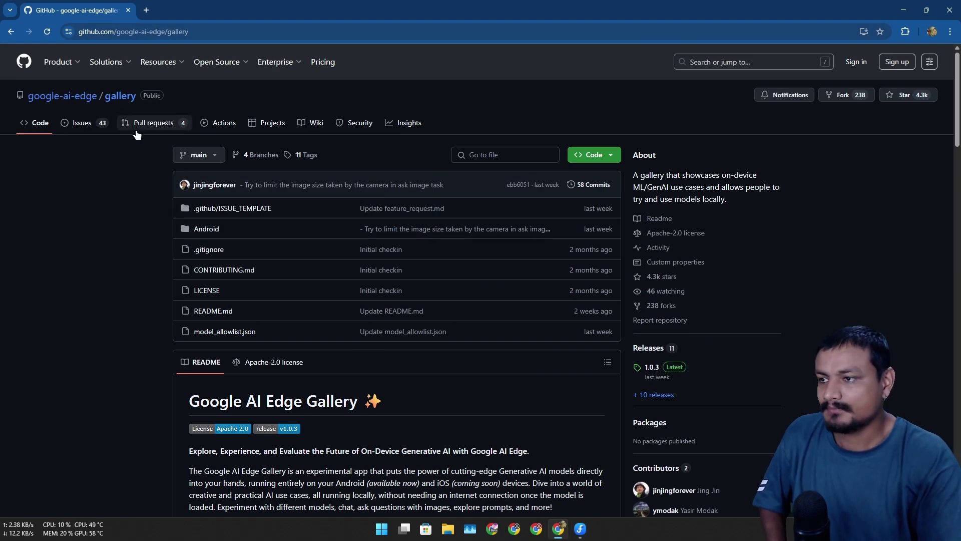
pyautogui.moveTo(90, 97)
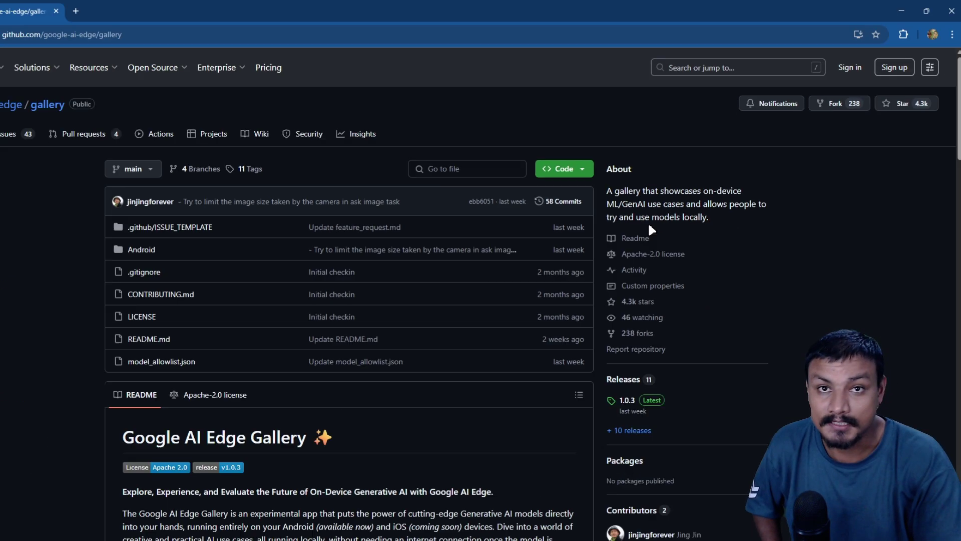
pyautogui.scroll(-5, 421, 237)
# Highlight the README's 'Android (available now)' and 'iOS (coming soon)' availability notes.
pyautogui.moveTo(421, 232); pyautogui.dragTo(341, 233)
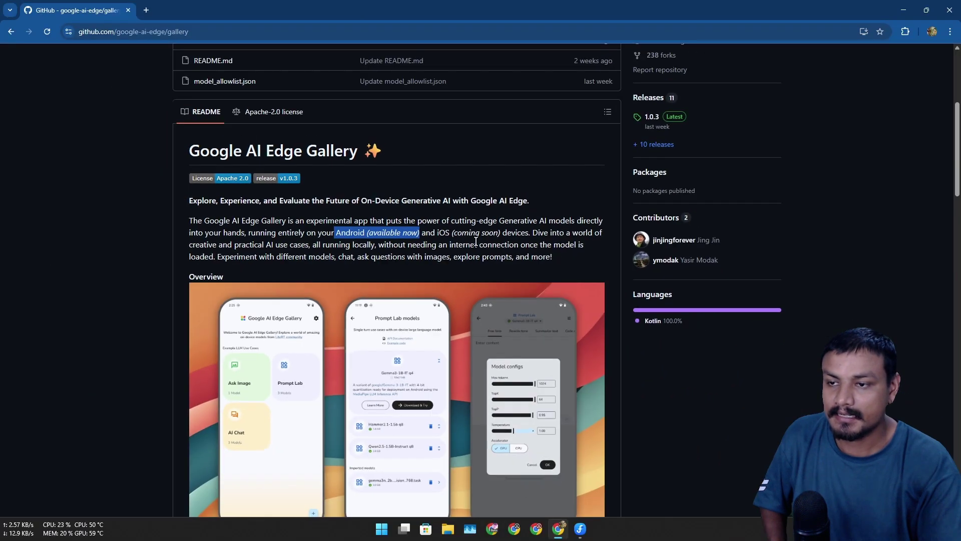
pyautogui.click(454, 235)
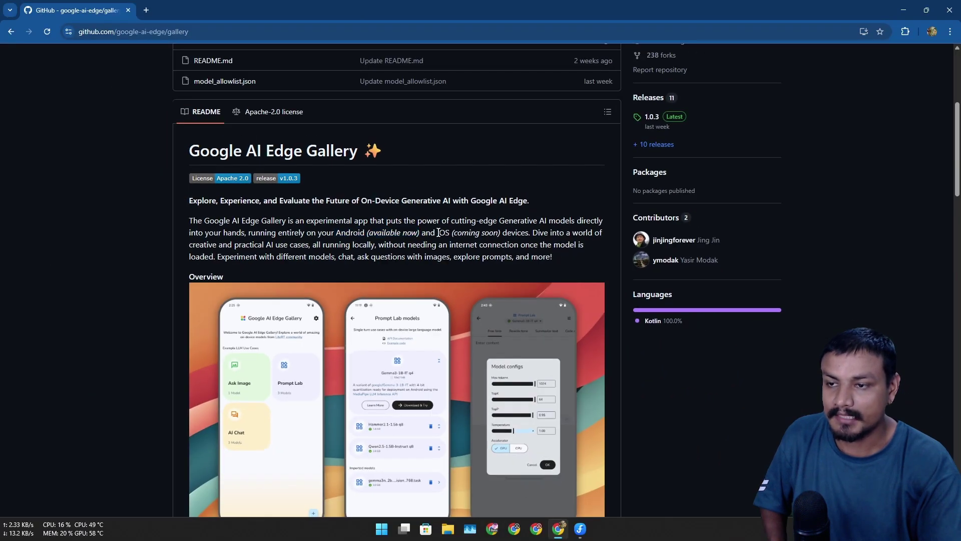
pyautogui.moveTo(439, 233); pyautogui.dragTo(491, 232)
# Clear the highlight and open the repository's Releases page down to the 1.0.3 assets.
pyautogui.click(499, 245)
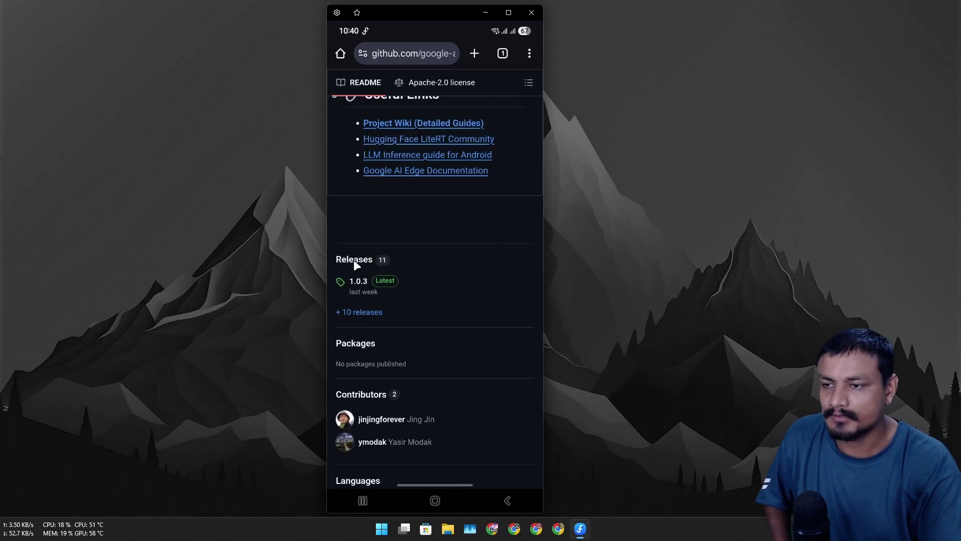
pyautogui.click(354, 259)
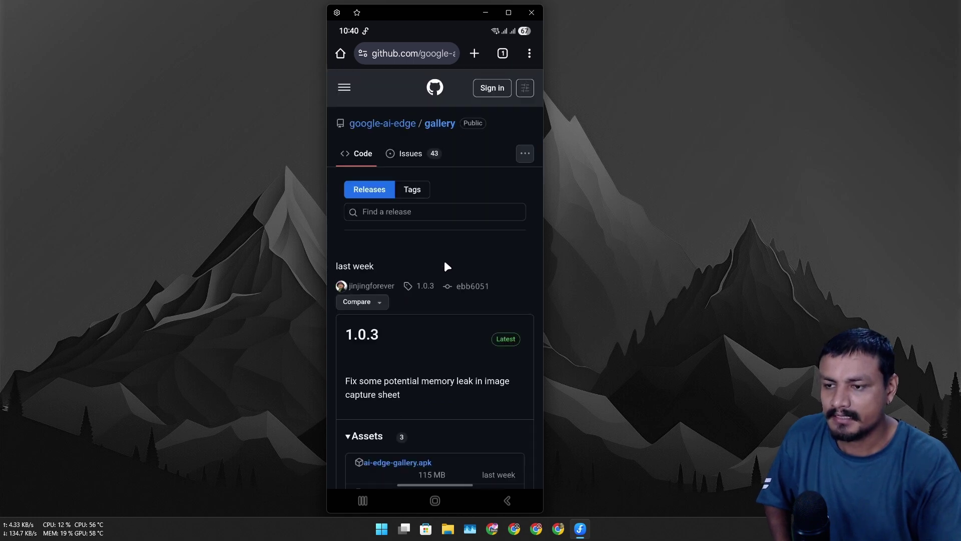
pyautogui.scroll(-3, 399, 314)
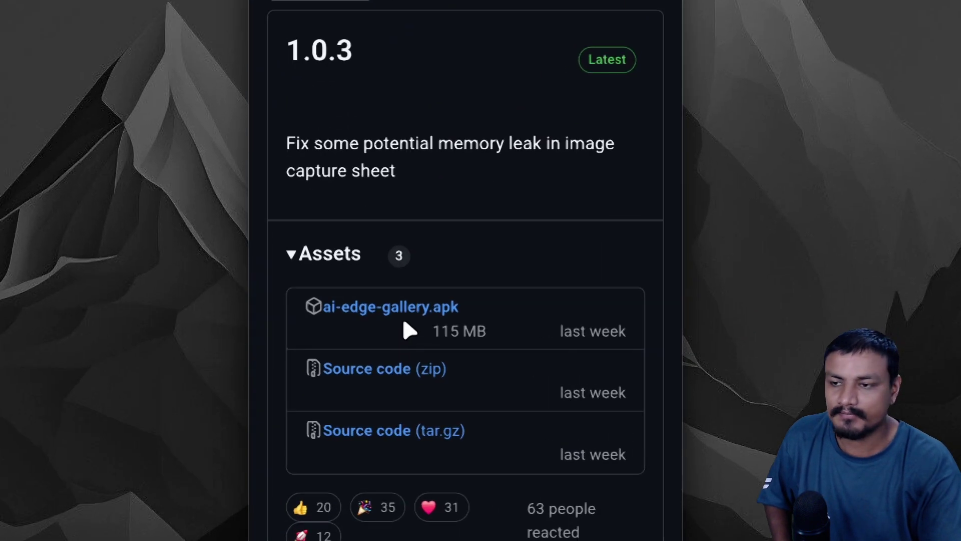
# Download ai-edge-gallery.apk and install it from the download notification.
pyautogui.click(406, 318)
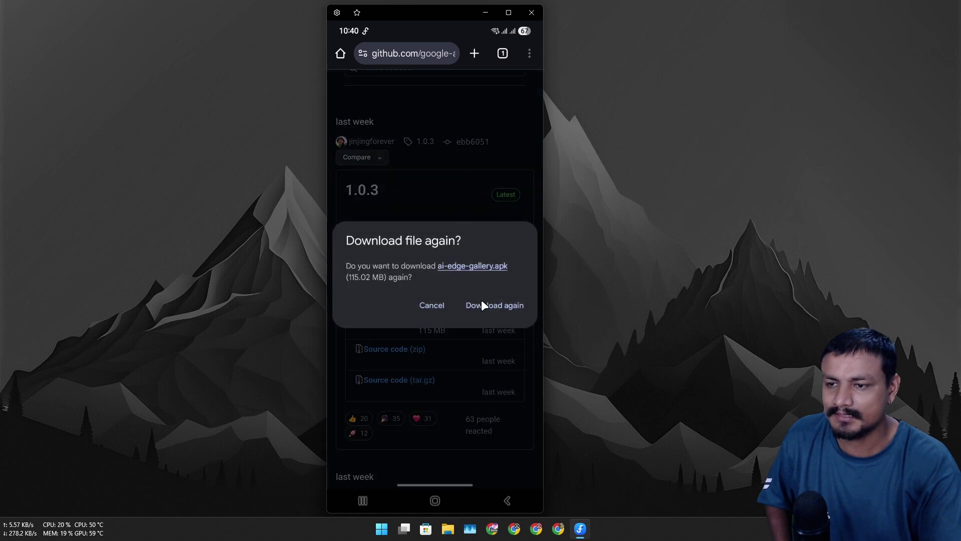
pyautogui.click(482, 301)
pyautogui.click(407, 103)
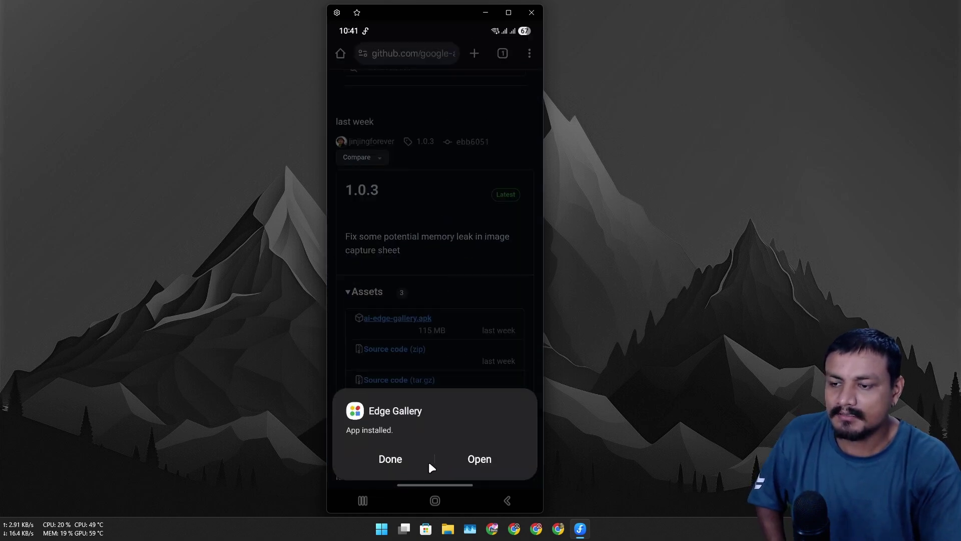
pyautogui.click(434, 500)
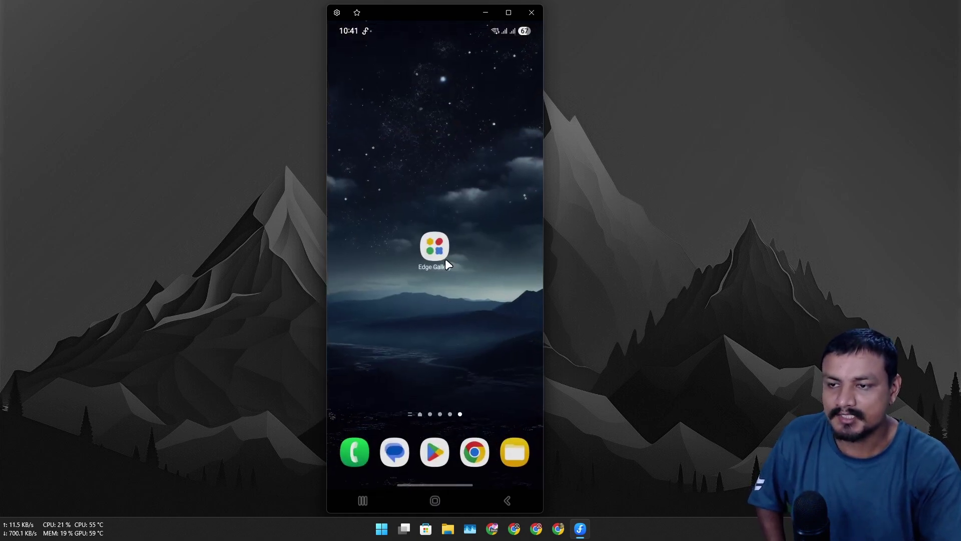
# Launch Edge Gallery, glance at the Ask Image models, then open the Prompt Lab models list.
pyautogui.click(435, 247)
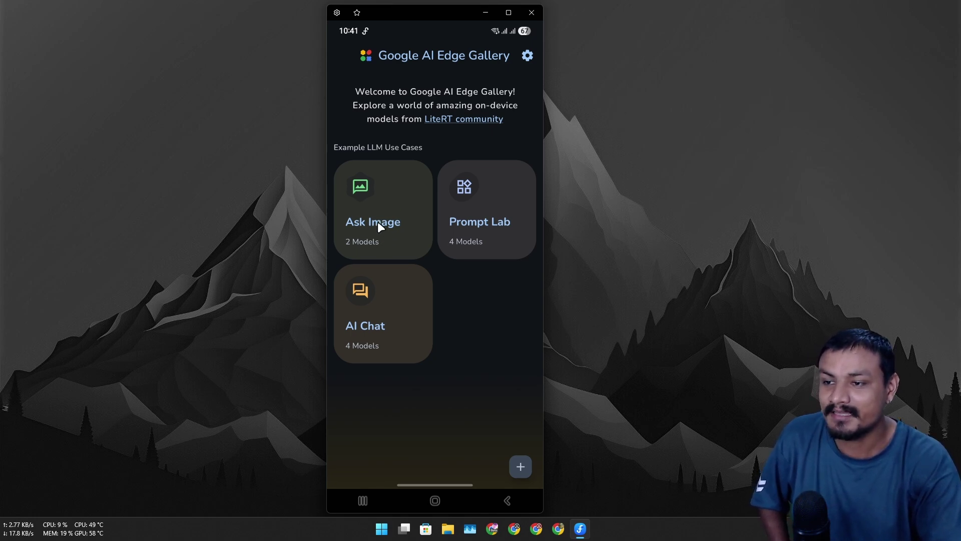
pyautogui.click(381, 216)
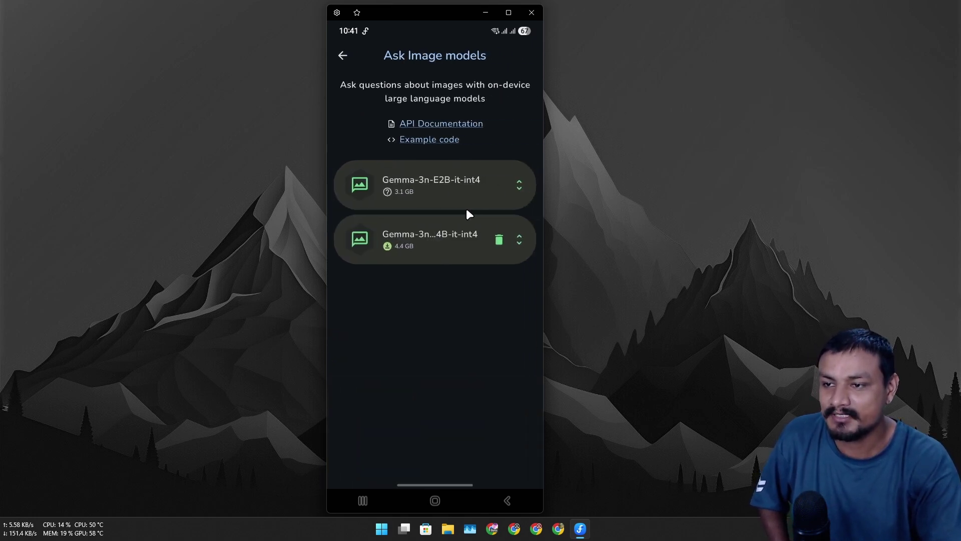
pyautogui.click(345, 56)
pyautogui.click(422, 244)
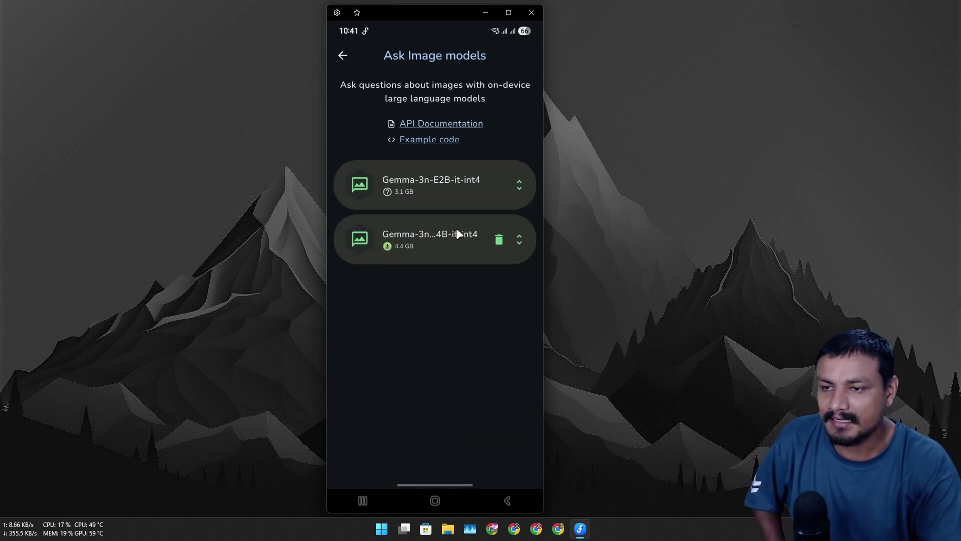
pyautogui.click(350, 54)
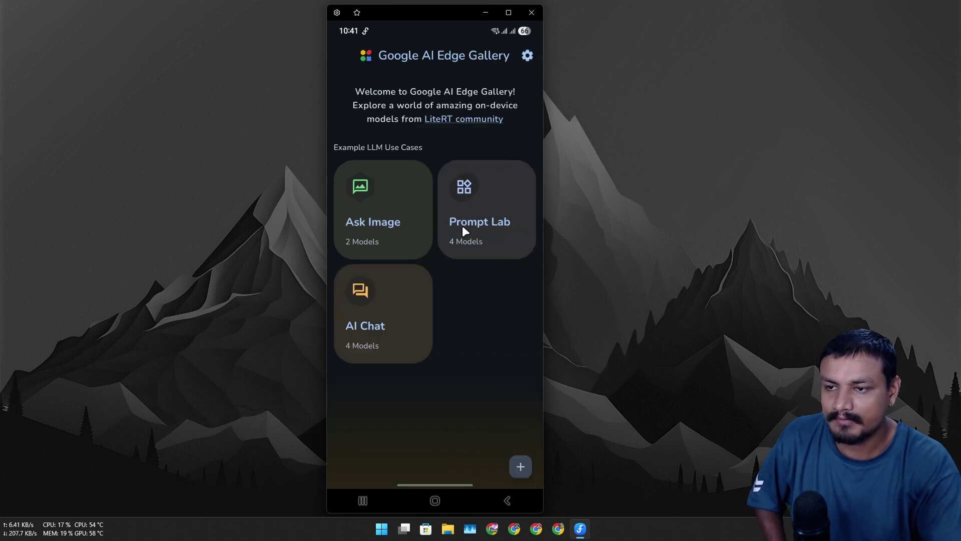
pyautogui.click(473, 216)
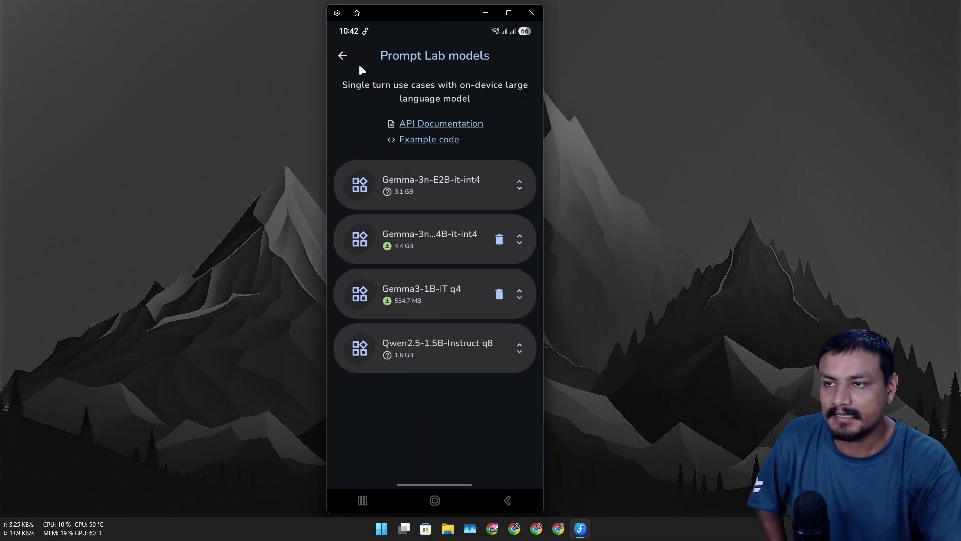
# Return home, check and dismiss the Import model option, then open the AI Chat models.
pyautogui.click(343, 55)
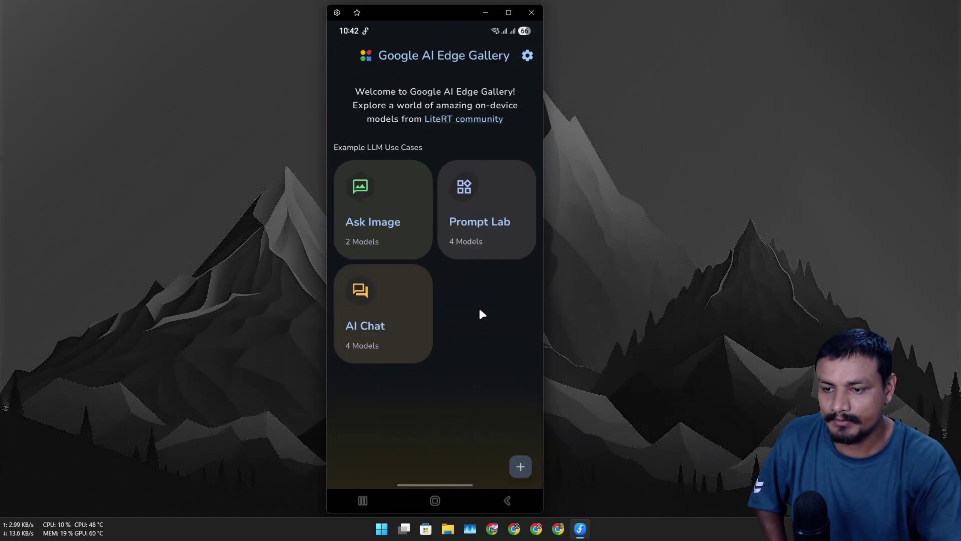
pyautogui.click(522, 461)
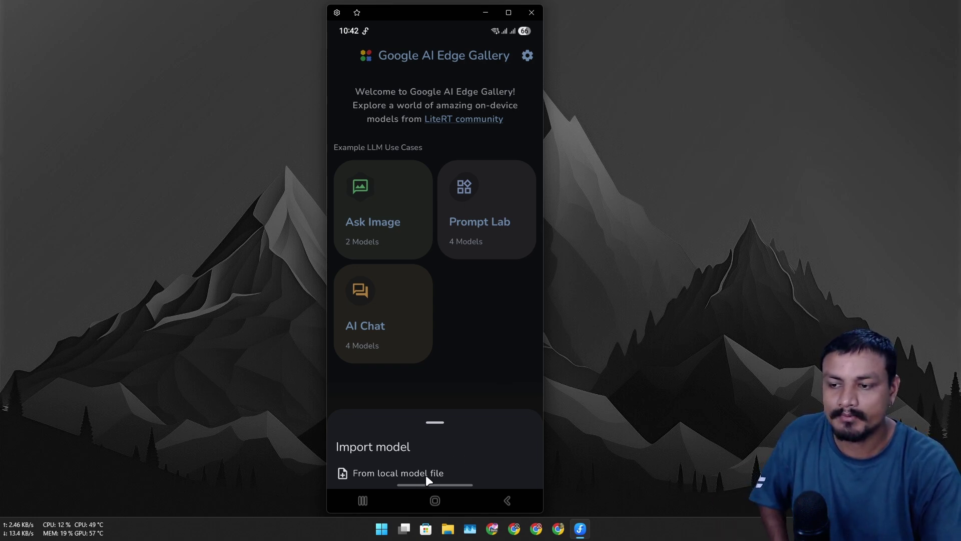
pyautogui.click(476, 340)
pyautogui.click(389, 318)
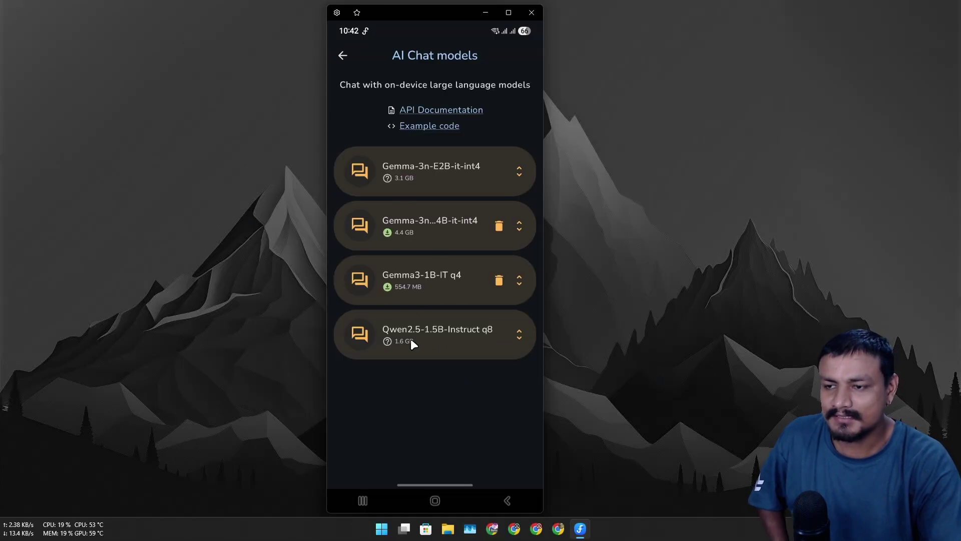
# Start the Qwen2.5-1.5B-Instruct q8 download via Download & Try, then return to the AI Chat list.
pyautogui.click(408, 334)
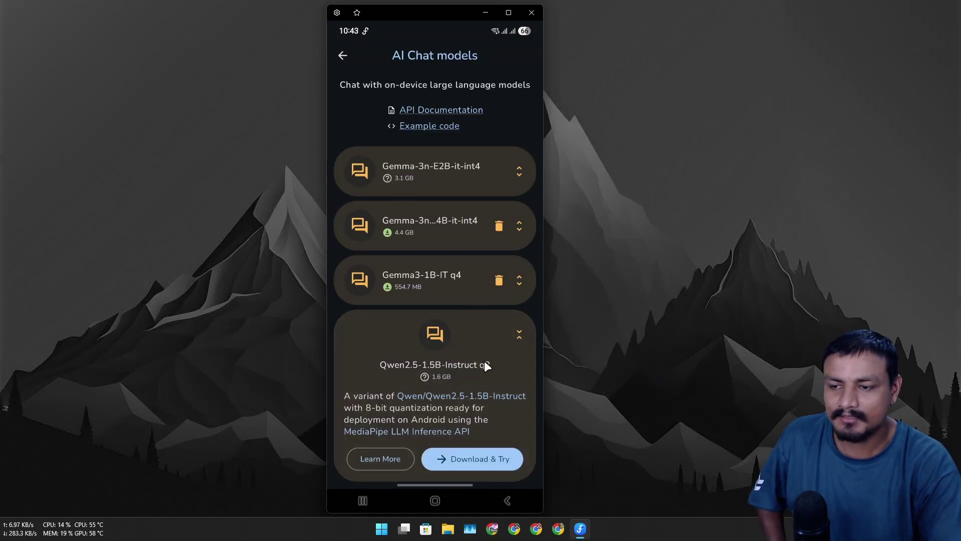
pyautogui.click(477, 460)
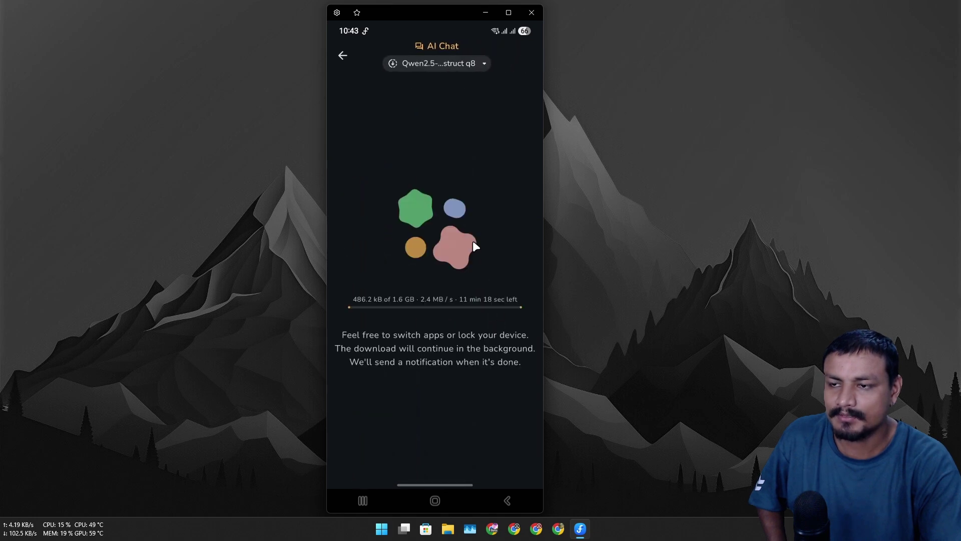
pyautogui.click(343, 56)
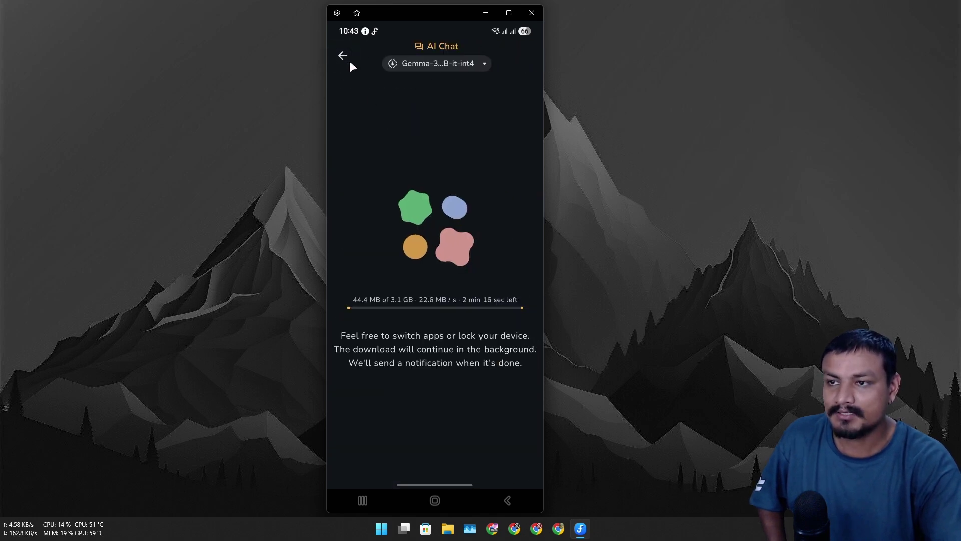
pyautogui.click(343, 56)
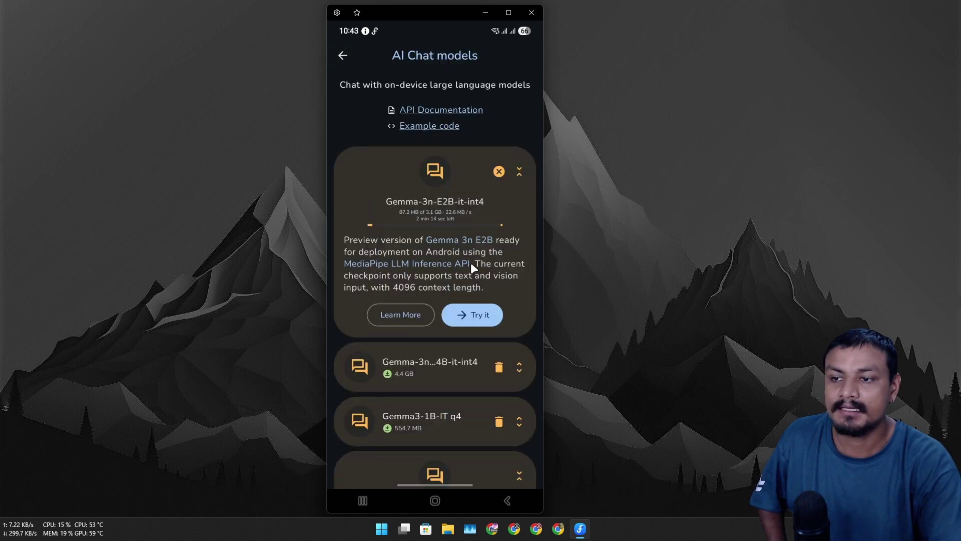
# Cancel the Gemma-3n-E2B-it-int4 download, then restart it from the AI Chat models list.
pyautogui.click(498, 172)
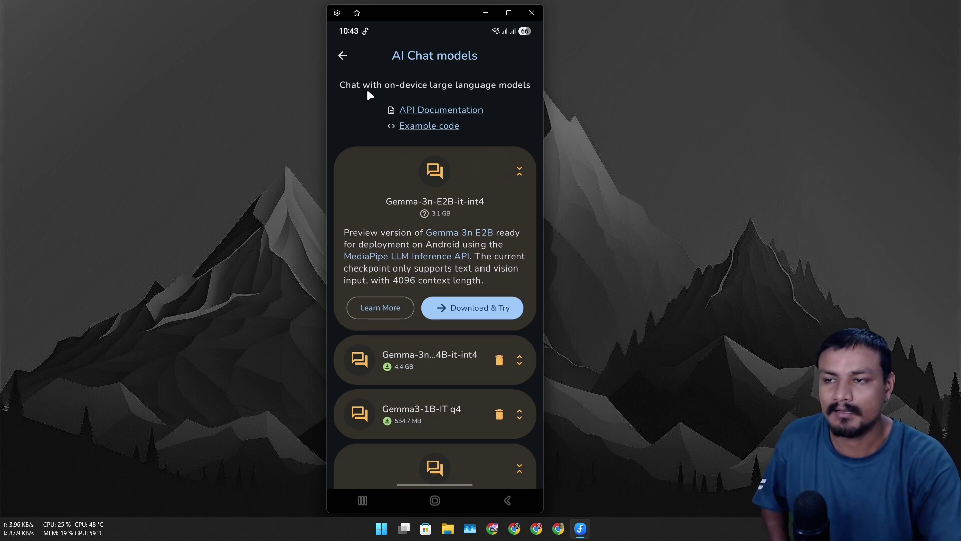
pyautogui.click(344, 56)
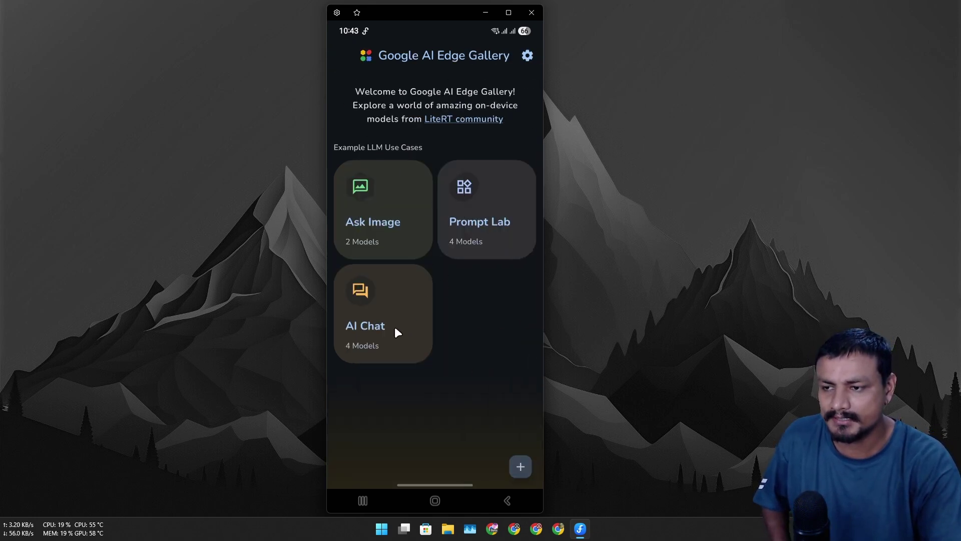
pyautogui.click(383, 311)
pyautogui.click(441, 172)
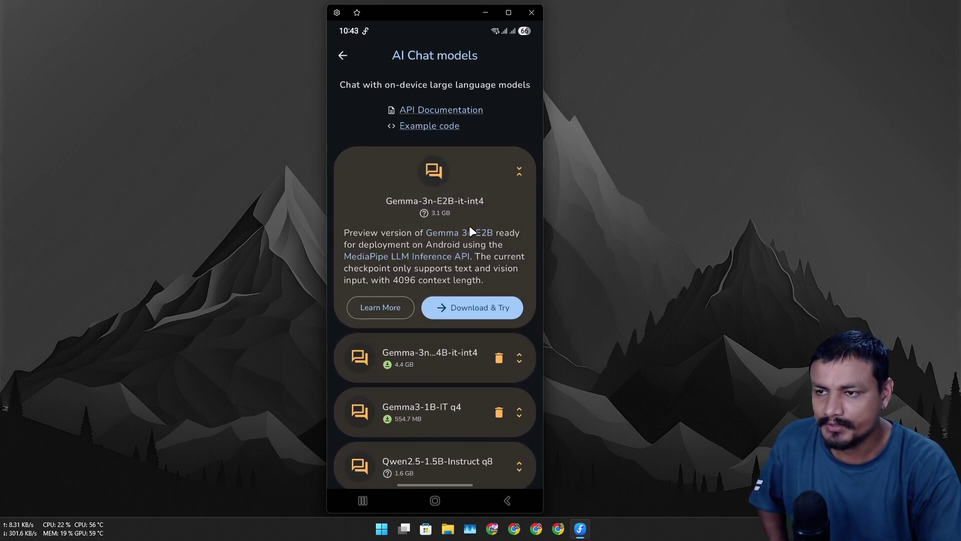
pyautogui.click(476, 307)
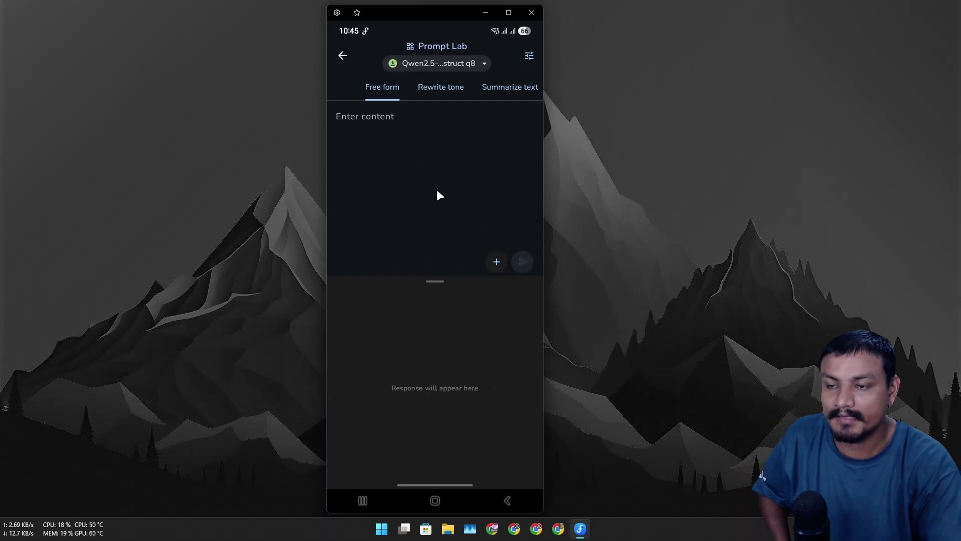
# Send 'hi' in Prompt Lab's free-form field to Qwen2.5-1.5B-Instruct q8.
pyautogui.click(385, 131)
pyautogui.write('hi')
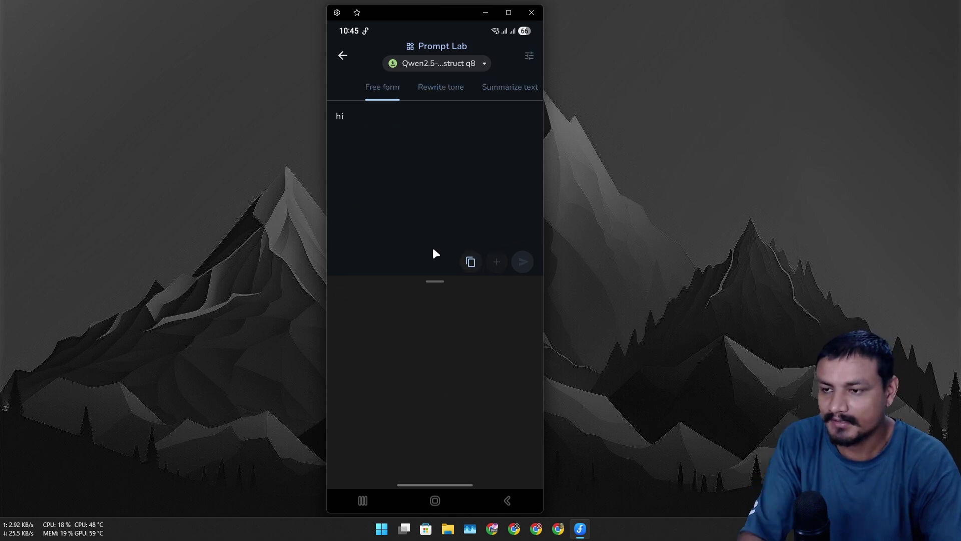
pyautogui.press('Return')
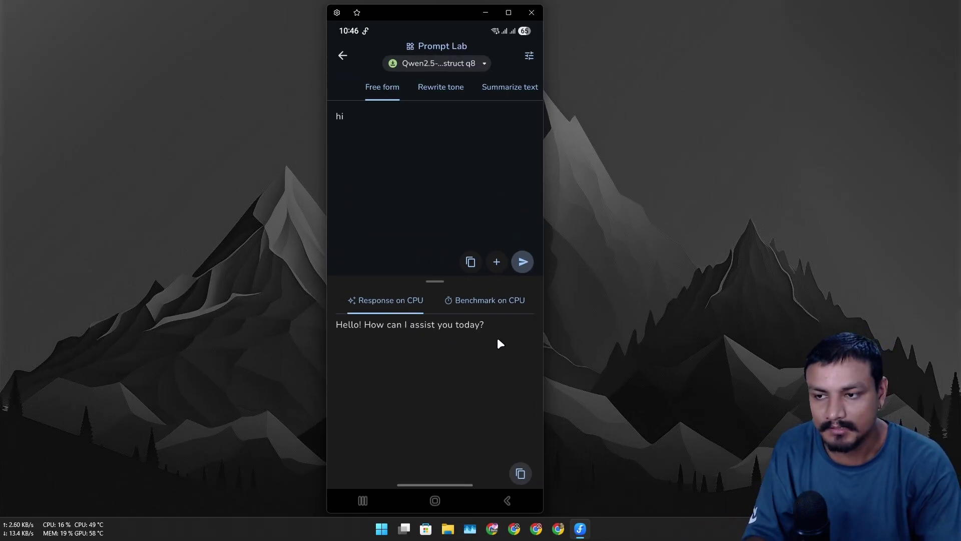
# Change Prompt Lab's model to Gemma3-1B-IT q4 from the models sheet.
pyautogui.click(435, 63)
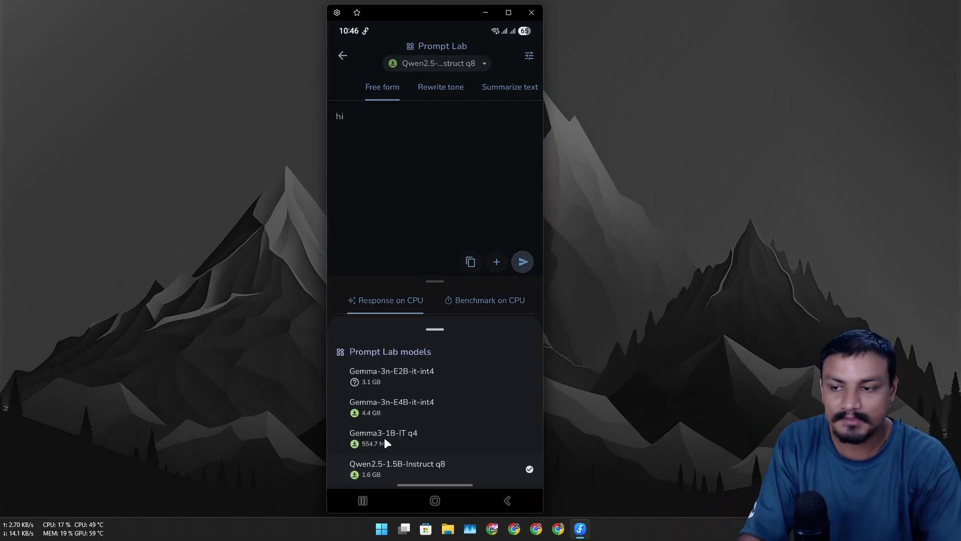
pyautogui.click(394, 439)
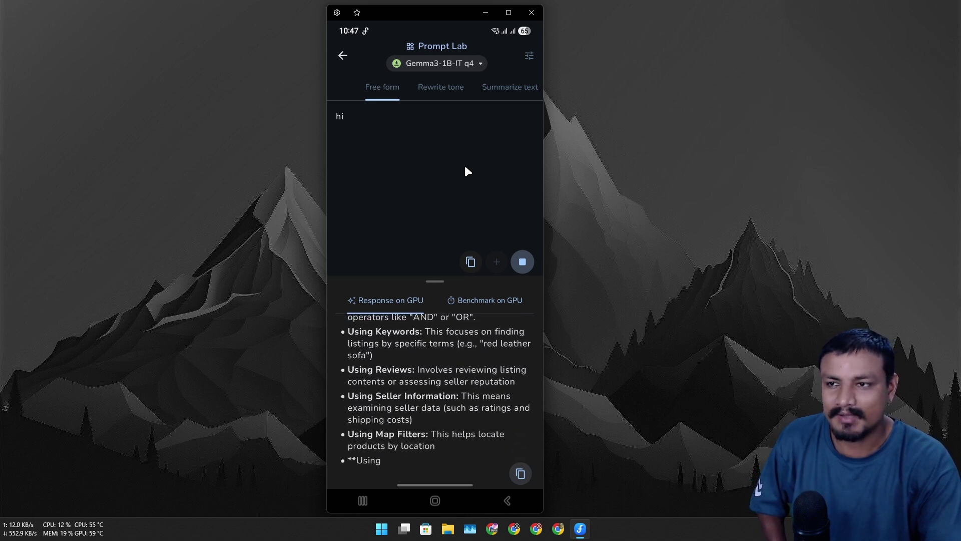
# Review the model configs (TopK 64, TopP 0.95, temperature 1.00), toggling the accelerator to CPU and back to GPU.
pyautogui.click(530, 55)
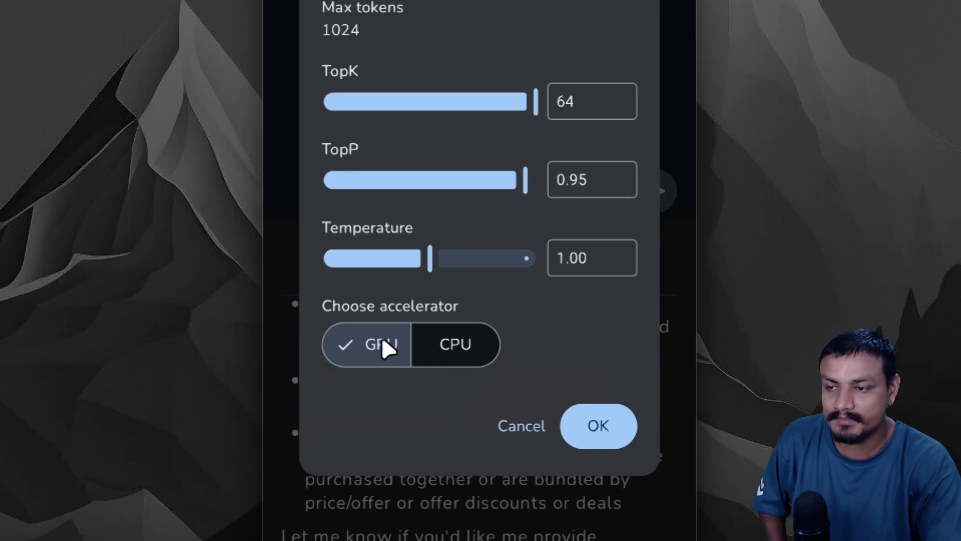
pyautogui.click(485, 344)
pyautogui.click(367, 343)
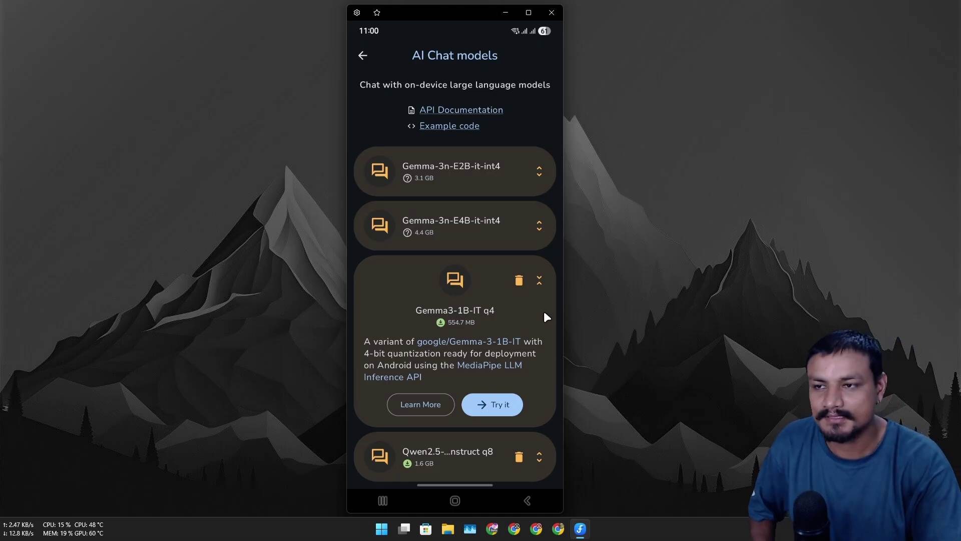
# Leave the AI Chat models list for the Edge Gallery home screen.
pyautogui.click(362, 54)
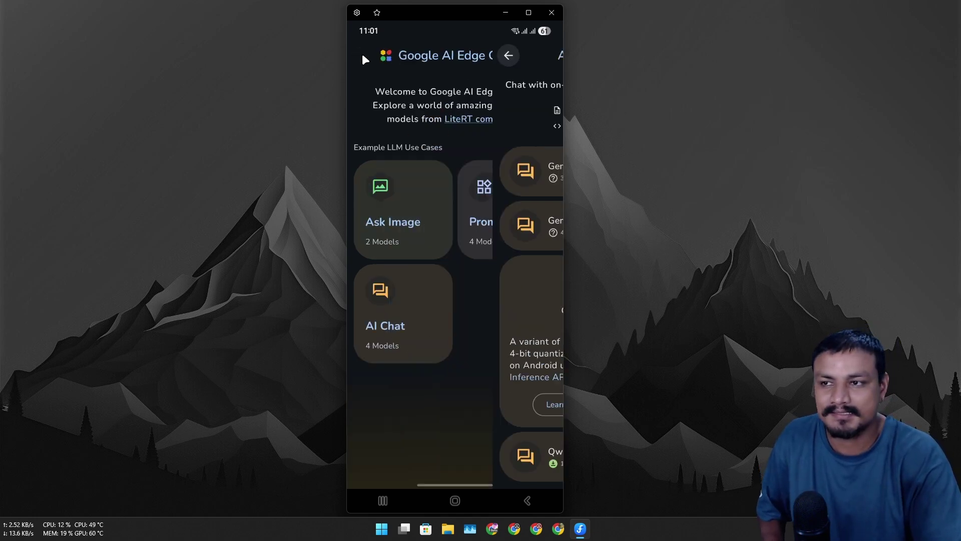